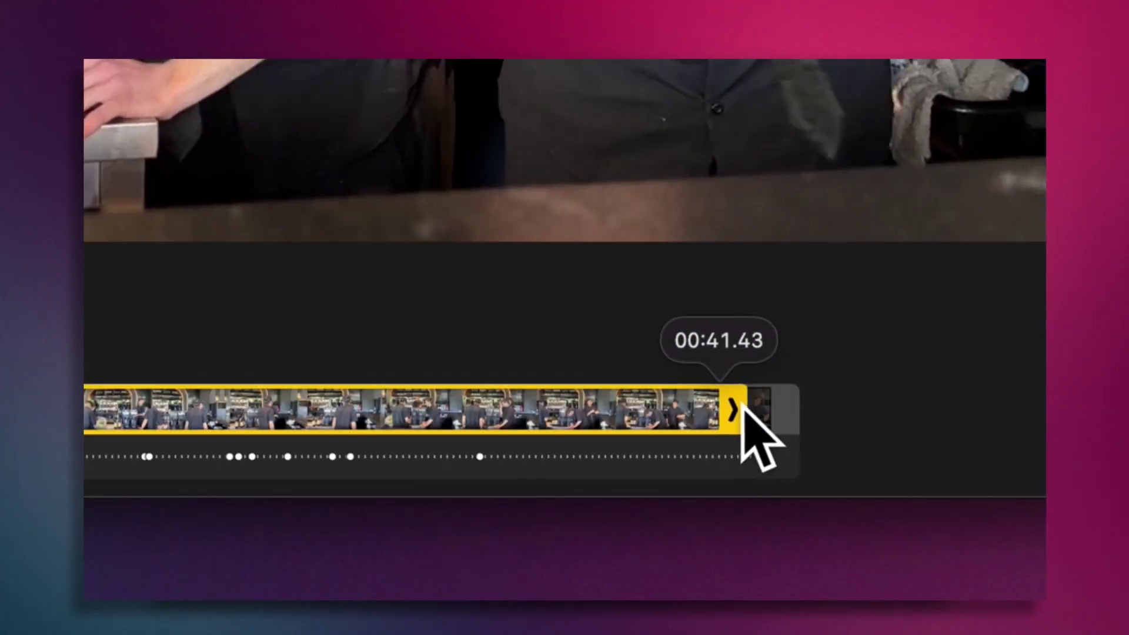
Step: Trim a clip to end at about 37.51 seconds and lift its RGB curve
left_click_drag(760, 438, 635, 438)
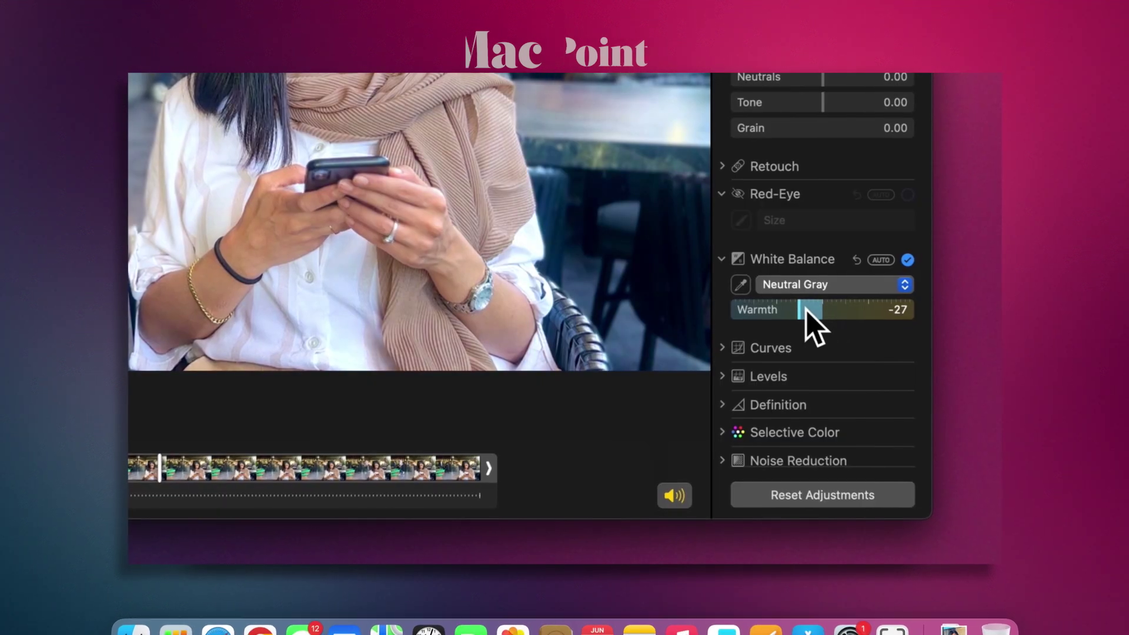
left_click(770, 347)
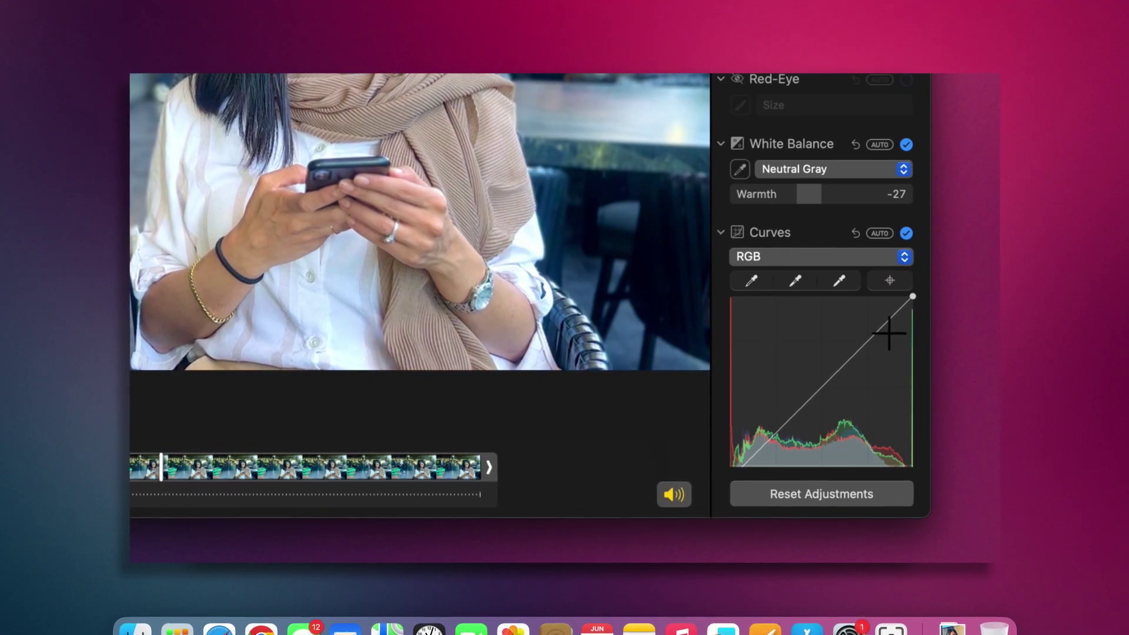
left_click_drag(887, 343, 888, 333)
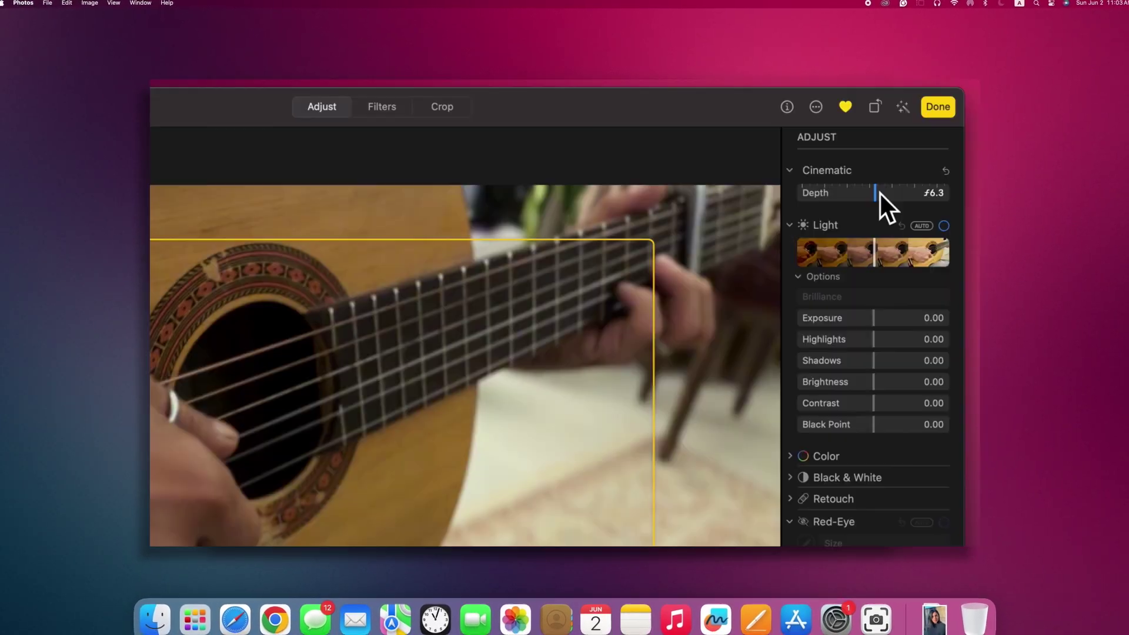
Step: Lower Cinematic Depth to f2.8 and straighten the video by 1°
left_click_drag(880, 193, 826, 198)
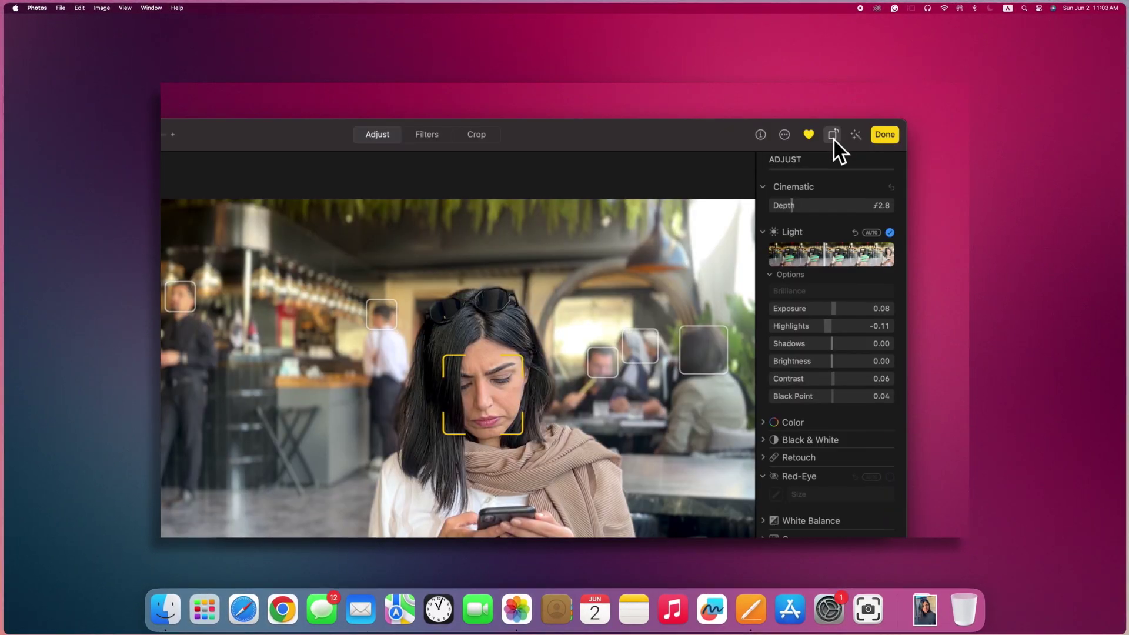
left_click(834, 138)
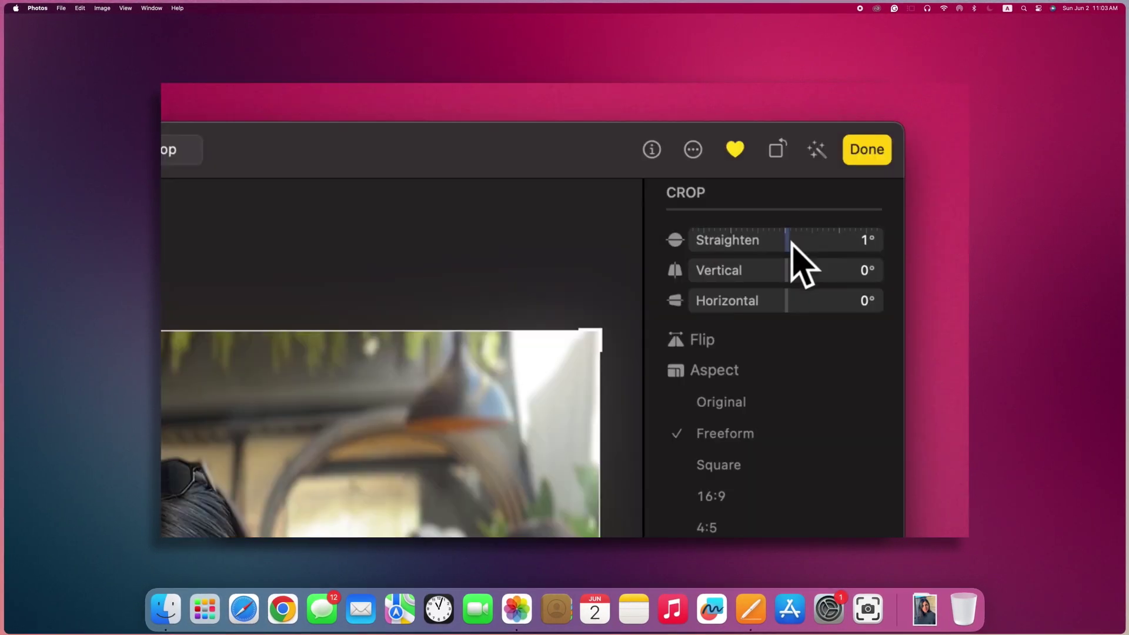
mouse_move(794, 247)
left_mouse_down()
mouse_move(811, 247)
mouse_move(795, 246)
left_mouse_up()
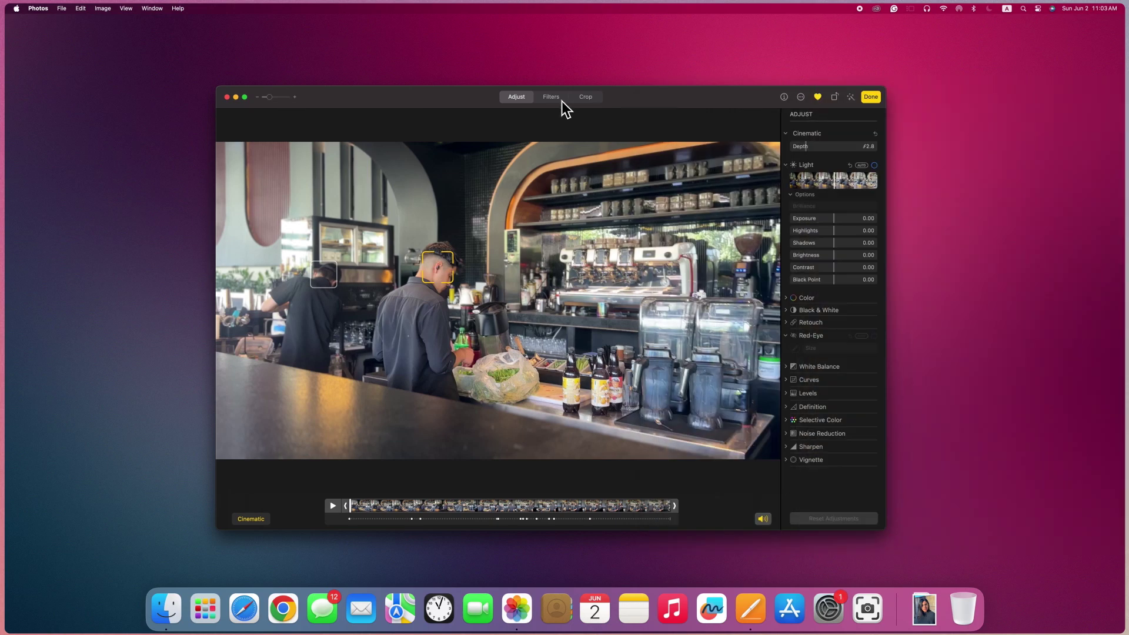
Step: Try the Vivid Cool filter, then set the Mono filter strength to 70
left_click(560, 97)
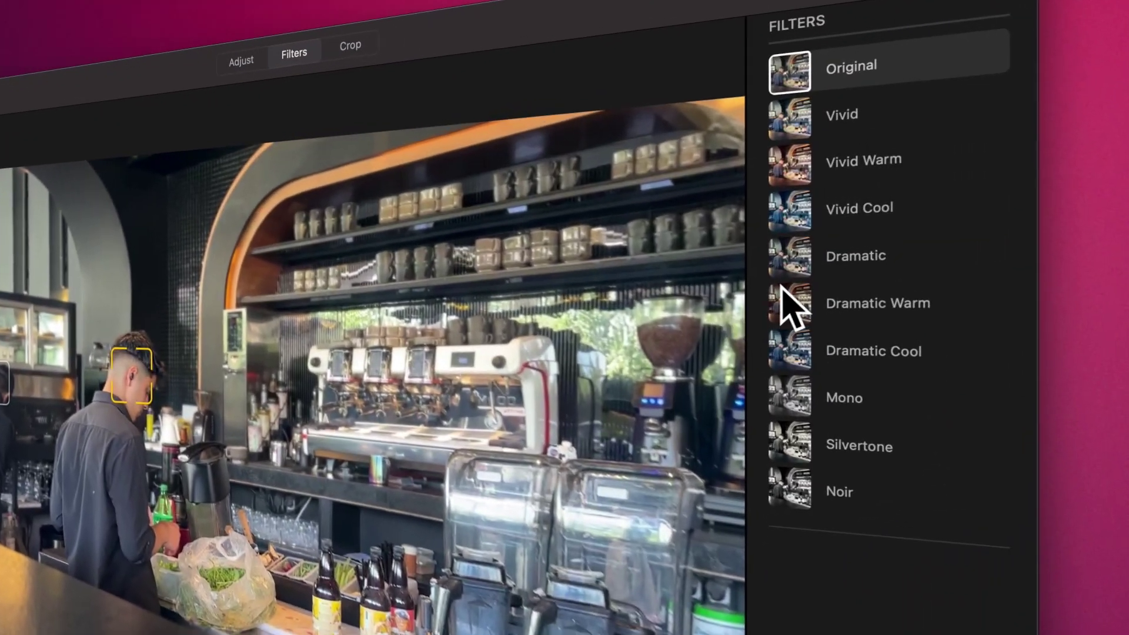
left_click(838, 175)
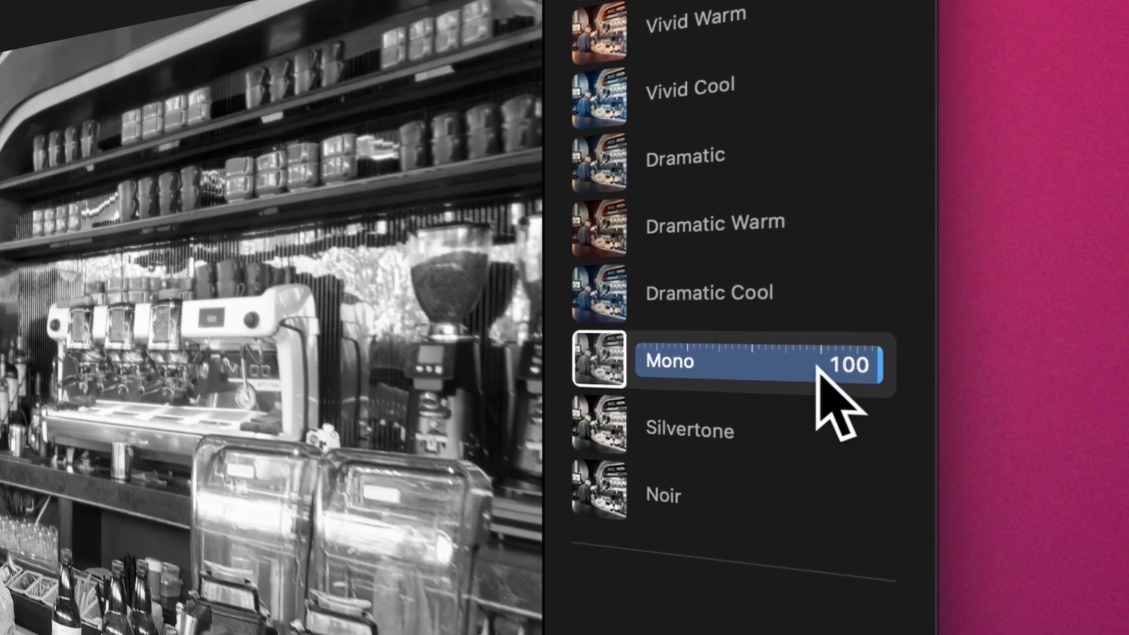
left_click_drag(819, 369, 764, 368)
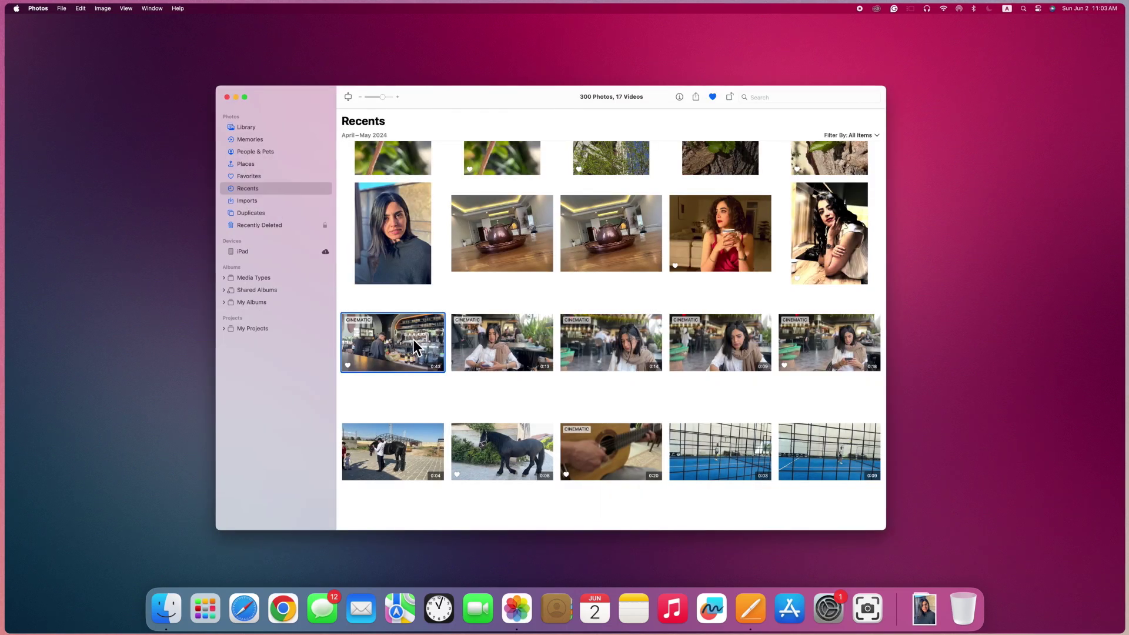
Step: Open the café Cinematic video in Edit and apply Dramatic at strength 57
double_click(412, 342)
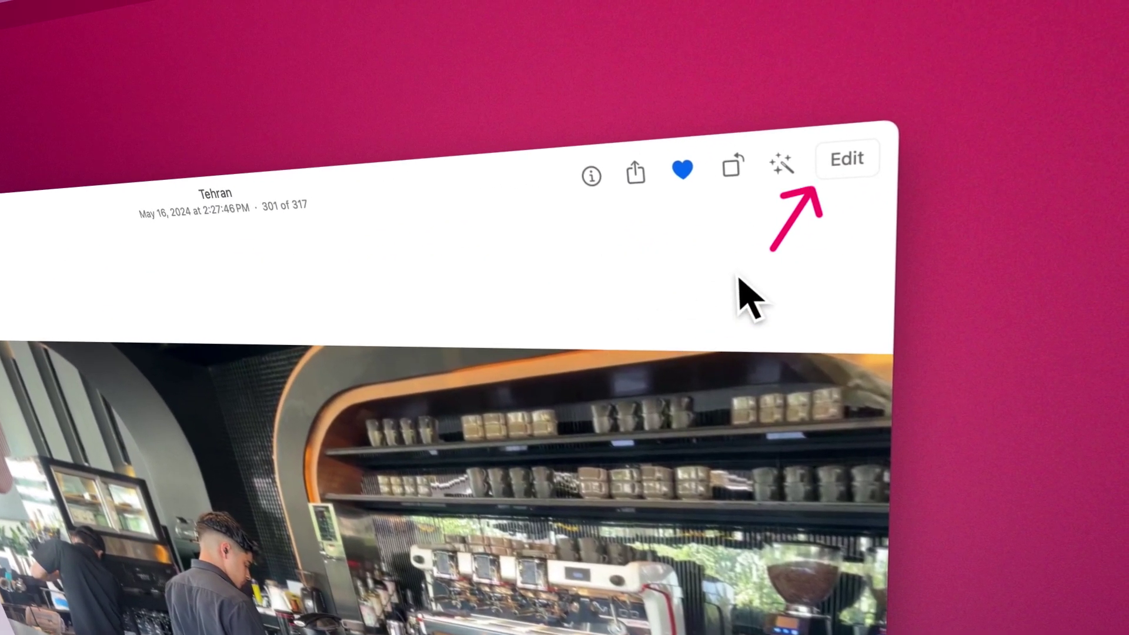
left_click(843, 167)
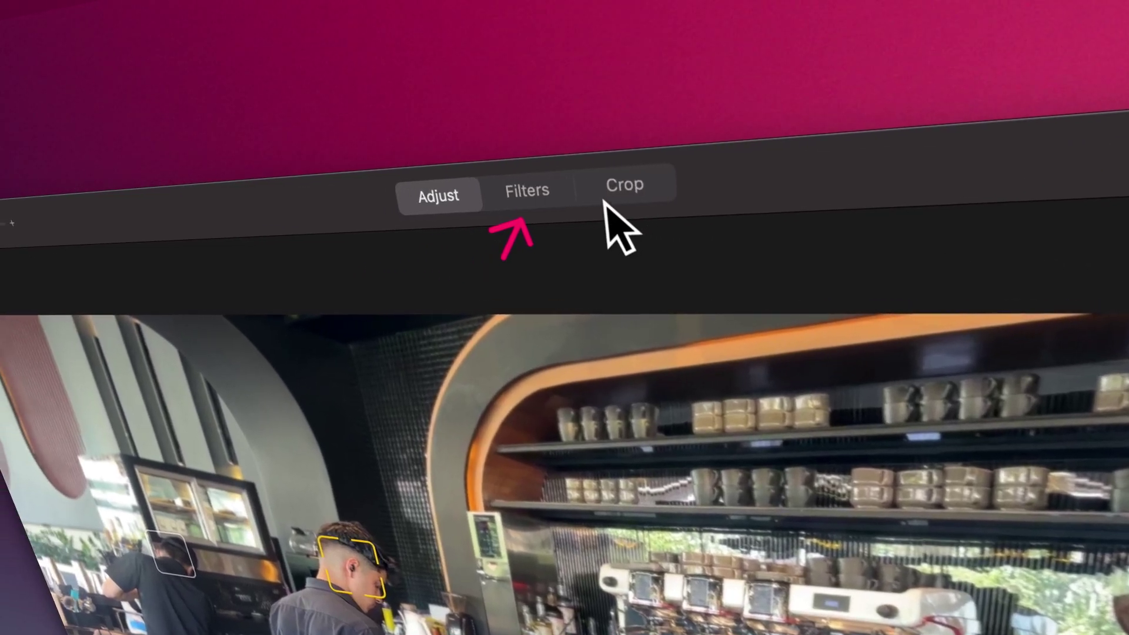
left_click(592, 194)
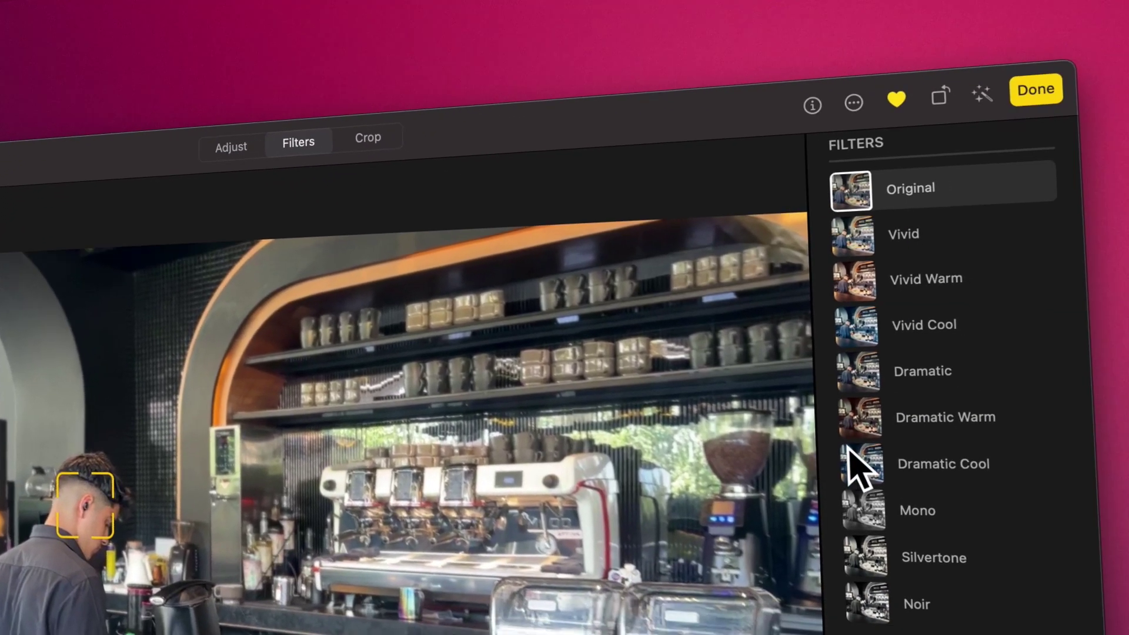
left_click(663, 283)
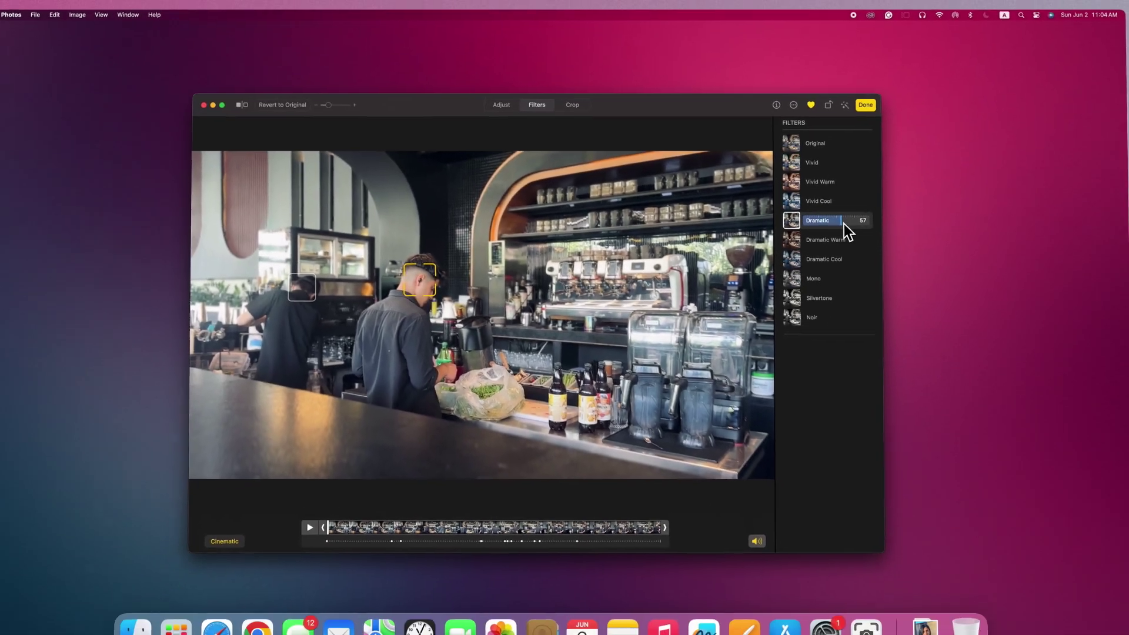
left_click_drag(755, 280, 849, 215)
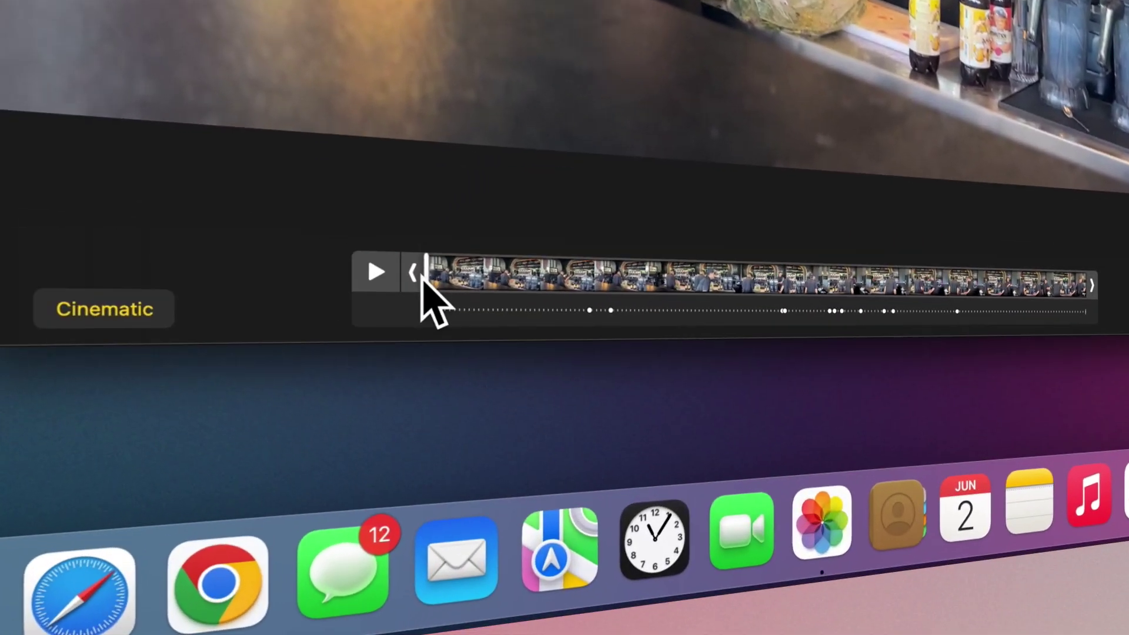
Step: Trim the café clip to start near 12.28 seconds and end at 37.11
left_click_drag(415, 274, 572, 275)
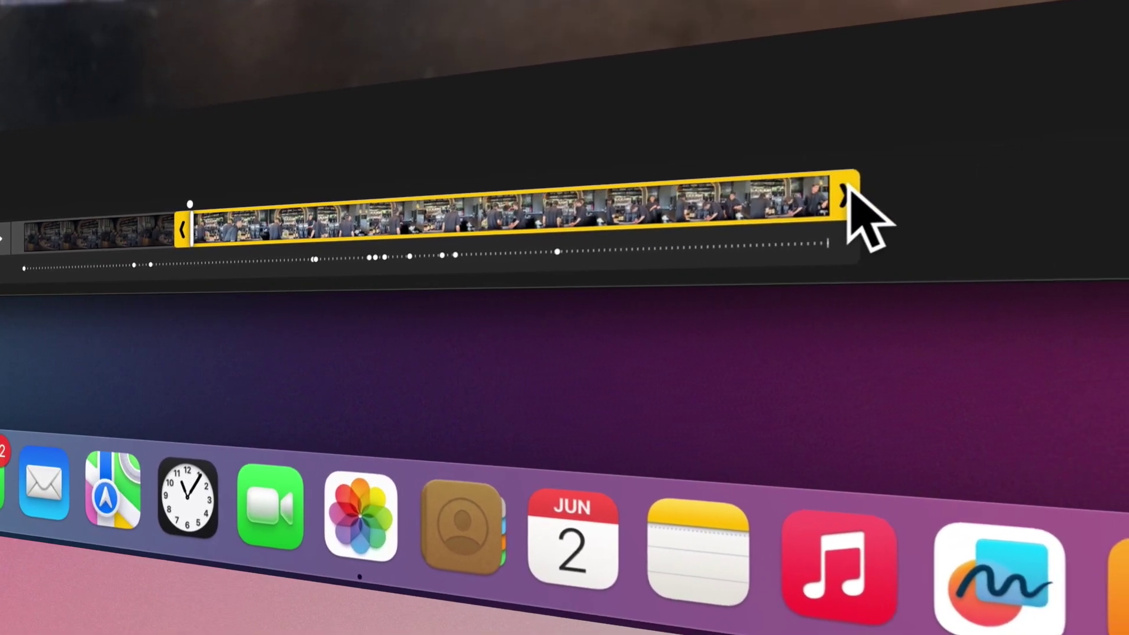
left_click_drag(847, 192, 809, 197)
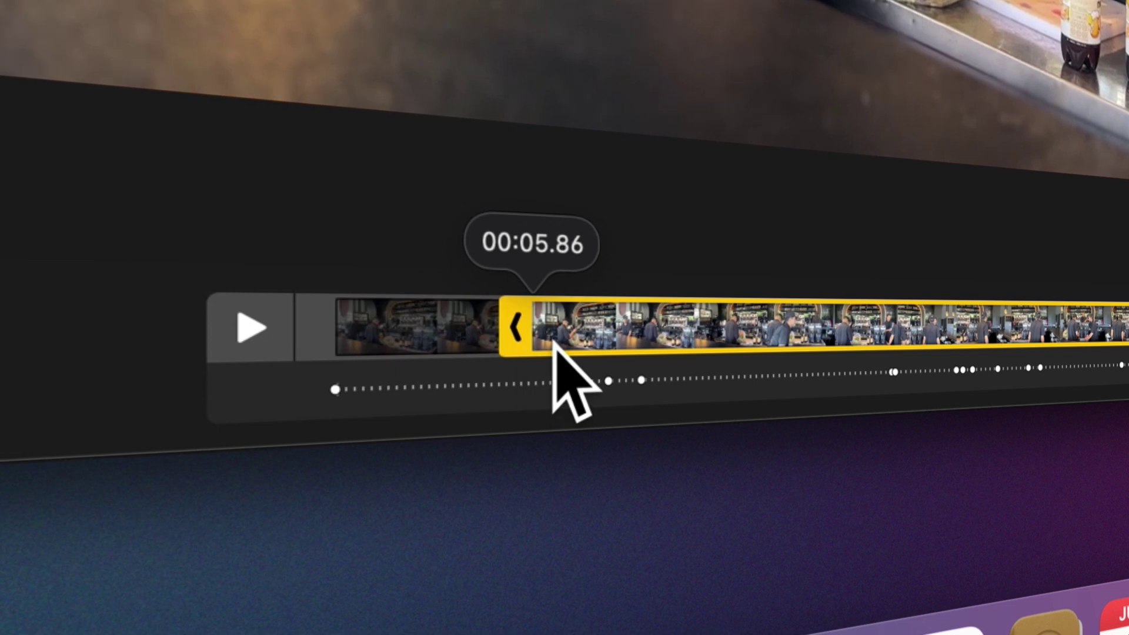
left_click_drag(554, 345, 650, 353)
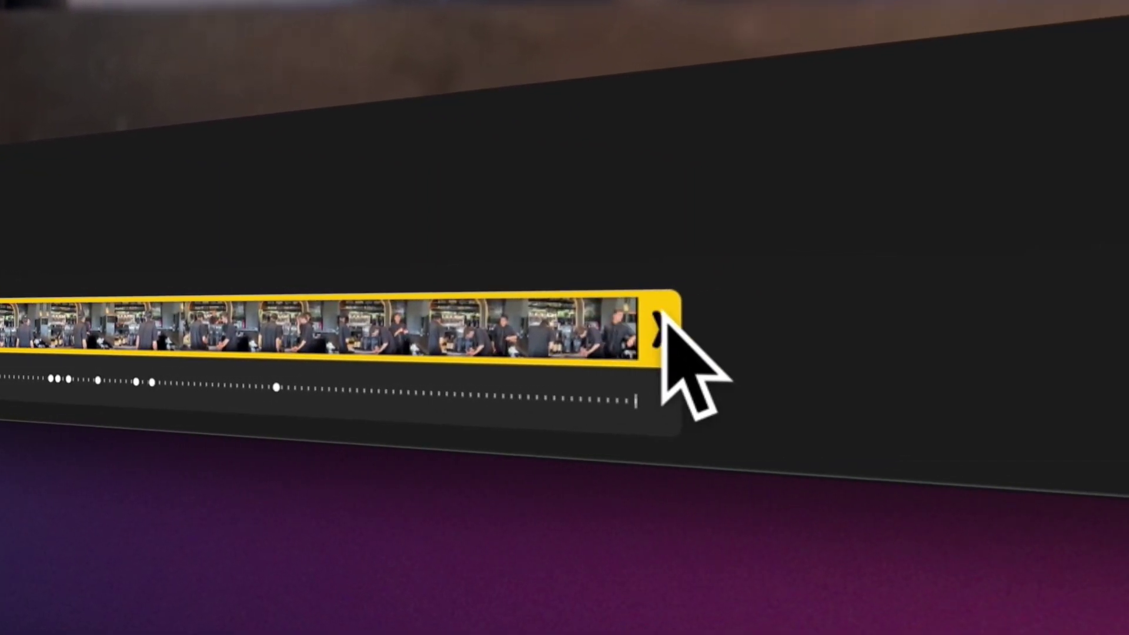
left_click_drag(514, 326, 734, 328)
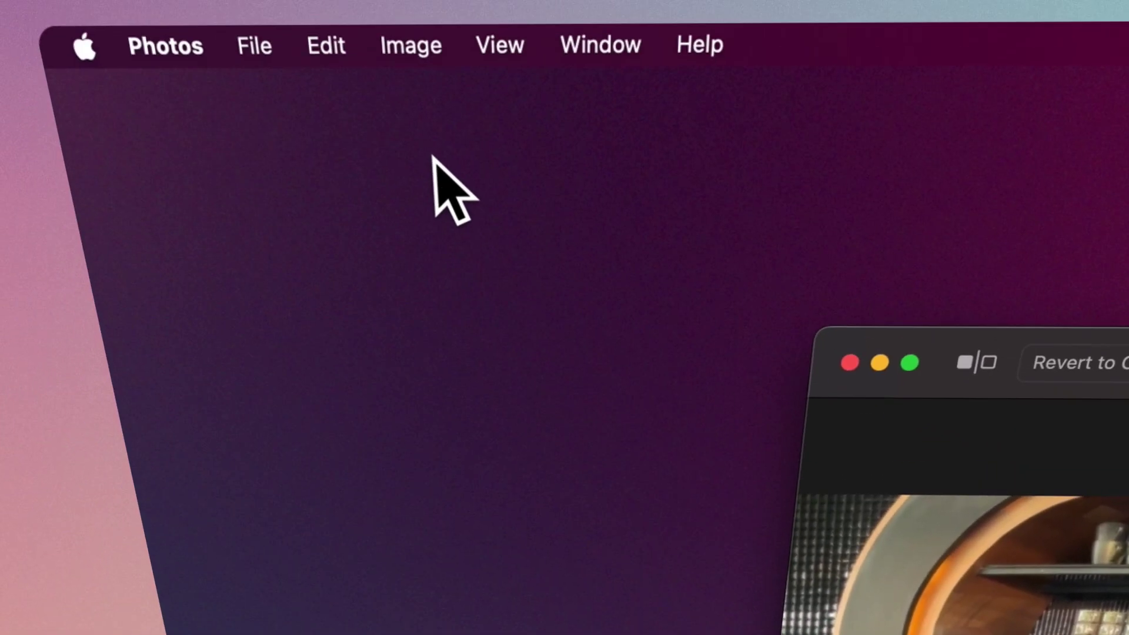
Step: Use Image > Make Poster Frame on the café video's current frame
left_click(503, 141)
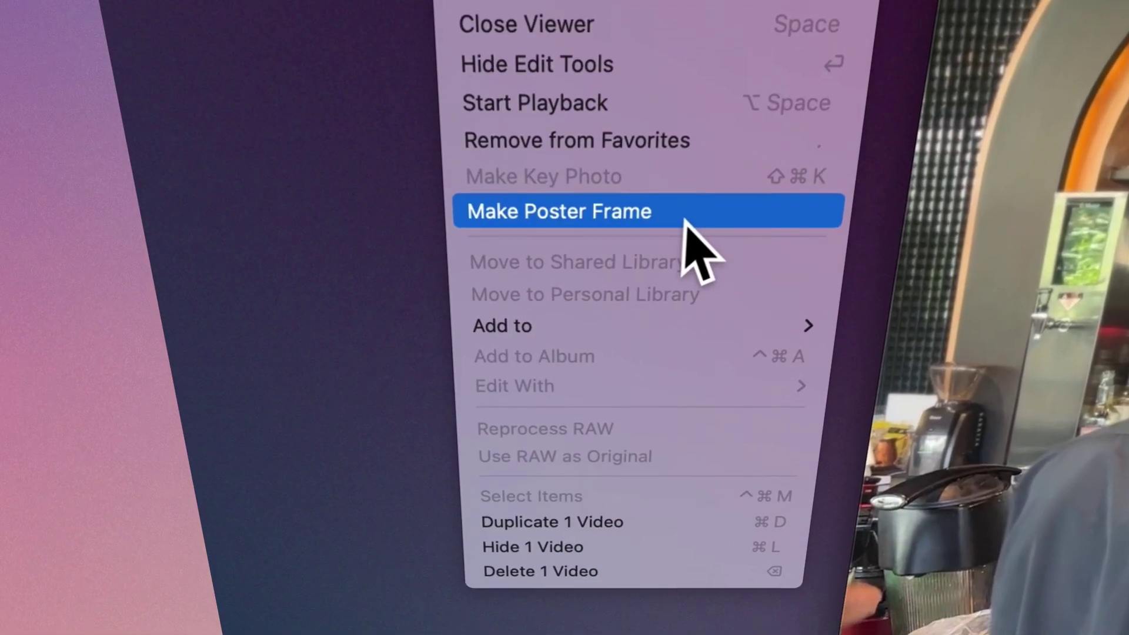
left_click(680, 225)
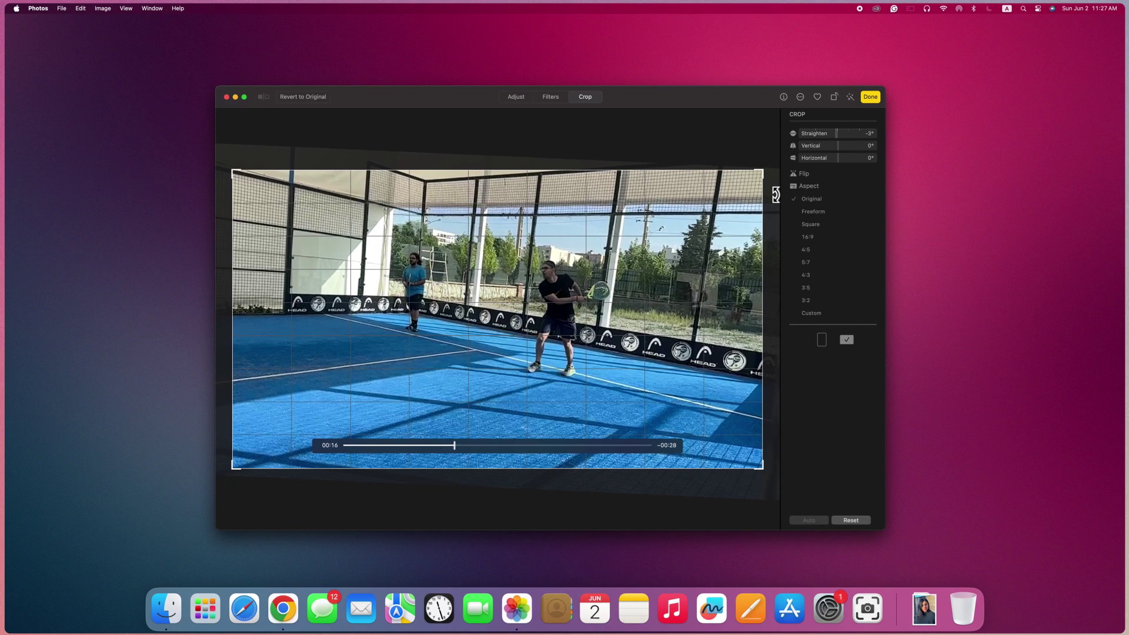
Step: Tilt the padel video to -6°, crop its bottom-left inward, then reset the crop
left_click_drag(839, 137, 840, 137)
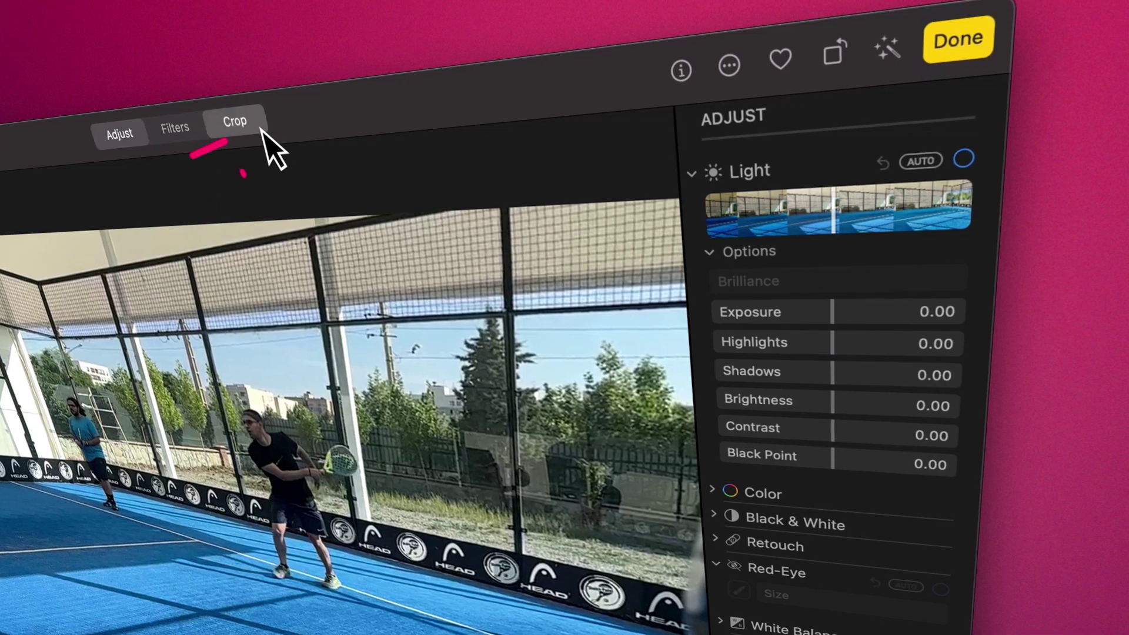
left_click(236, 122)
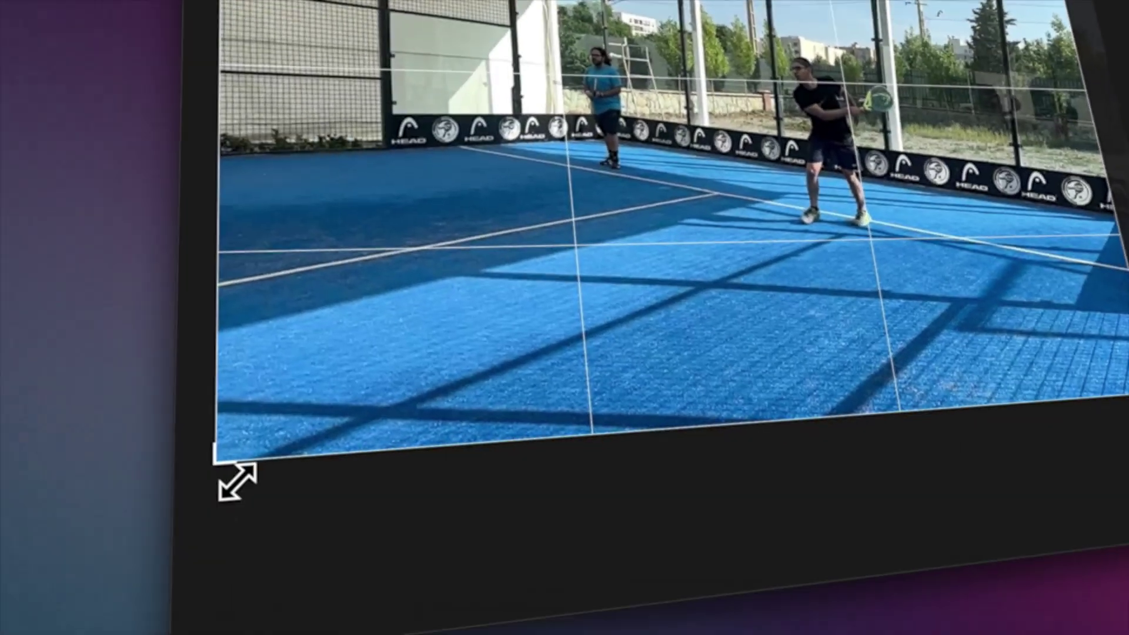
left_click_drag(236, 481, 446, 344)
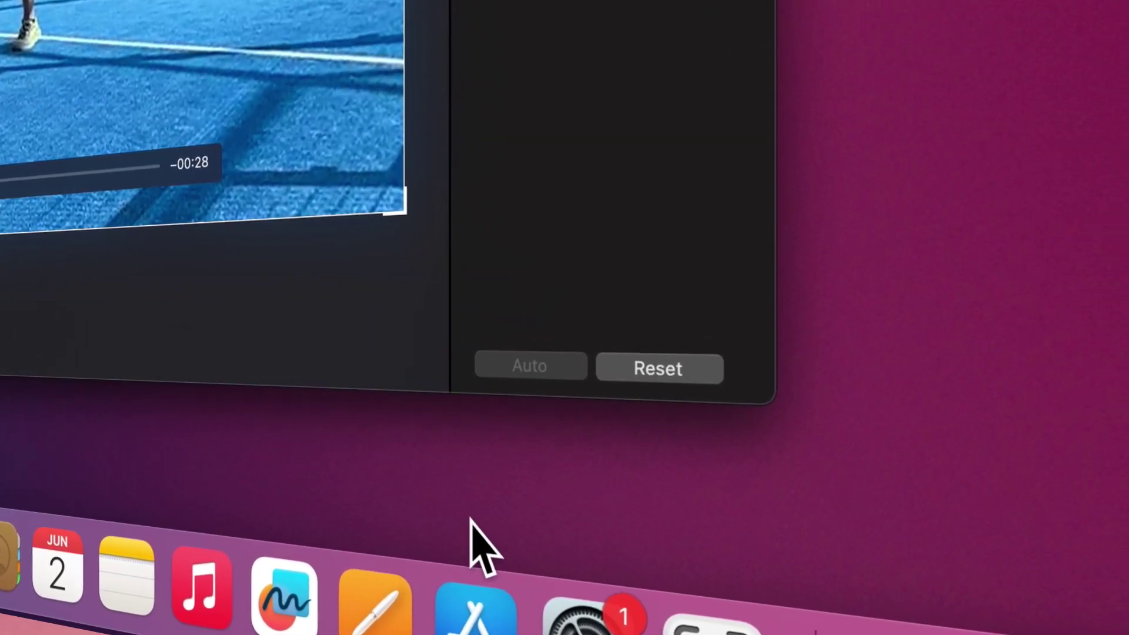
left_click(686, 374)
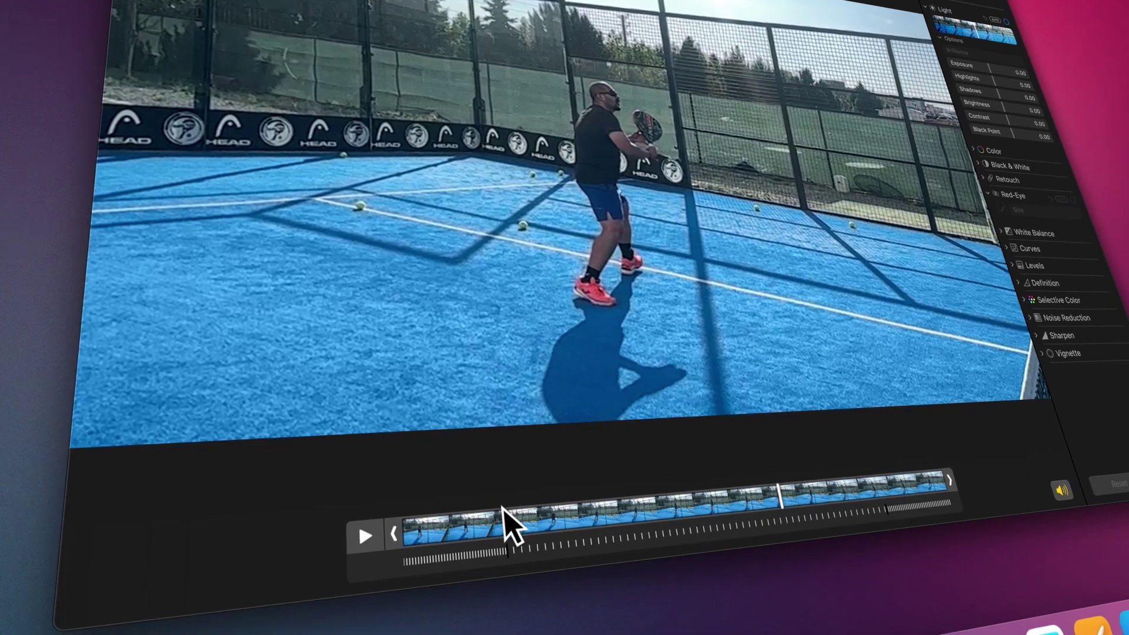
Step: Play and pause the padel clip near its start, then scrub forward
left_click(477, 530)
left_click(364, 535)
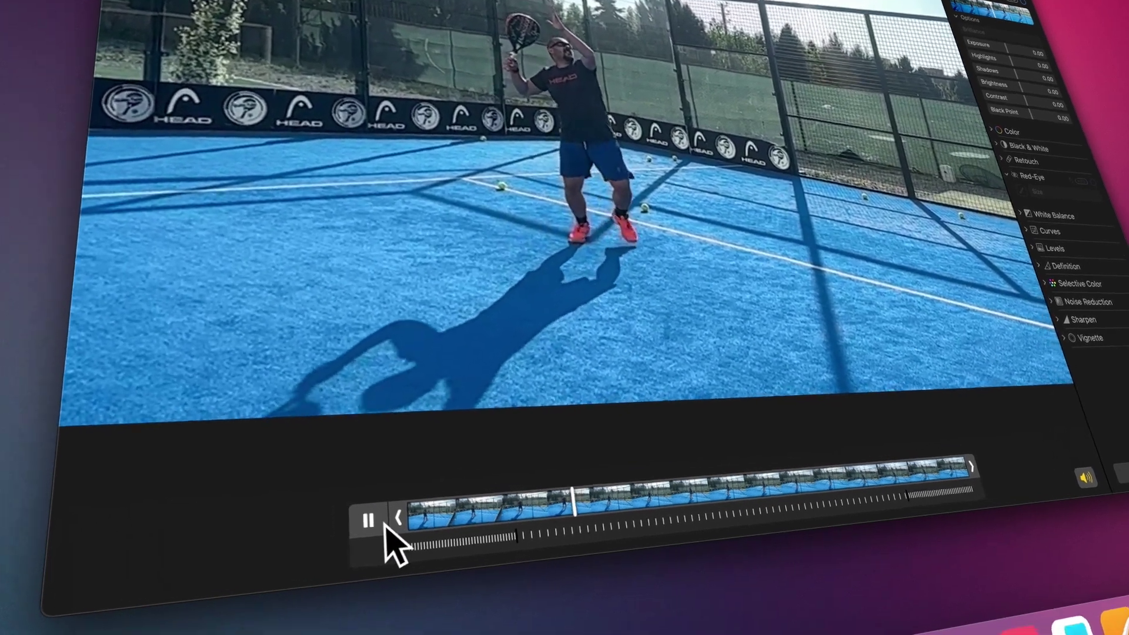
left_click(365, 536)
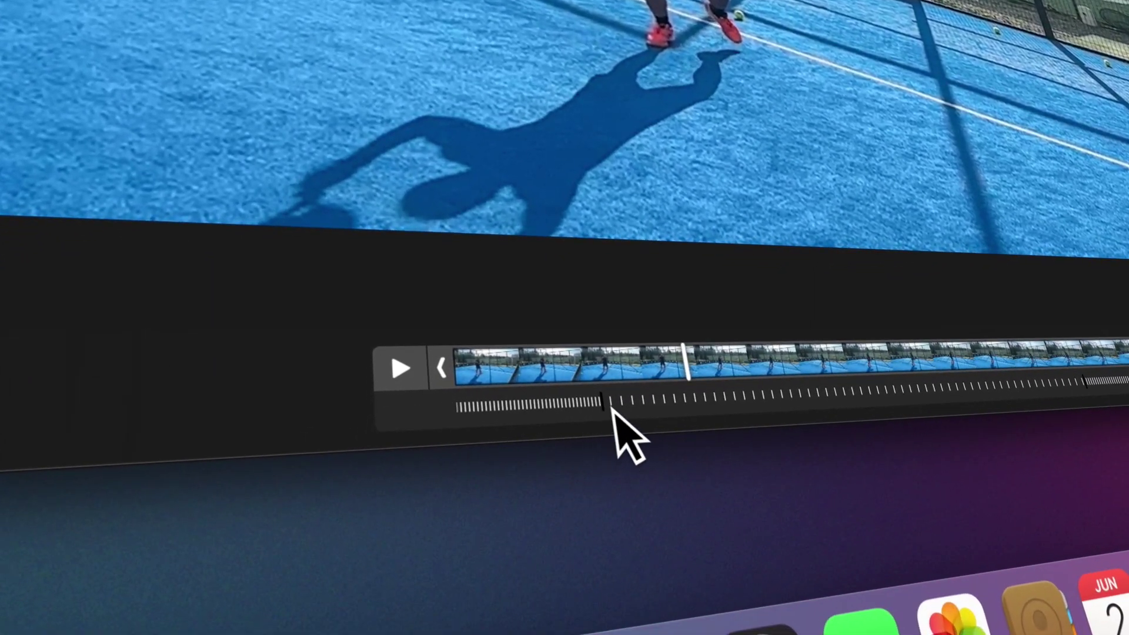
mouse_move(615, 432)
left_mouse_down()
mouse_move(940, 379)
mouse_move(661, 250)
left_mouse_up()
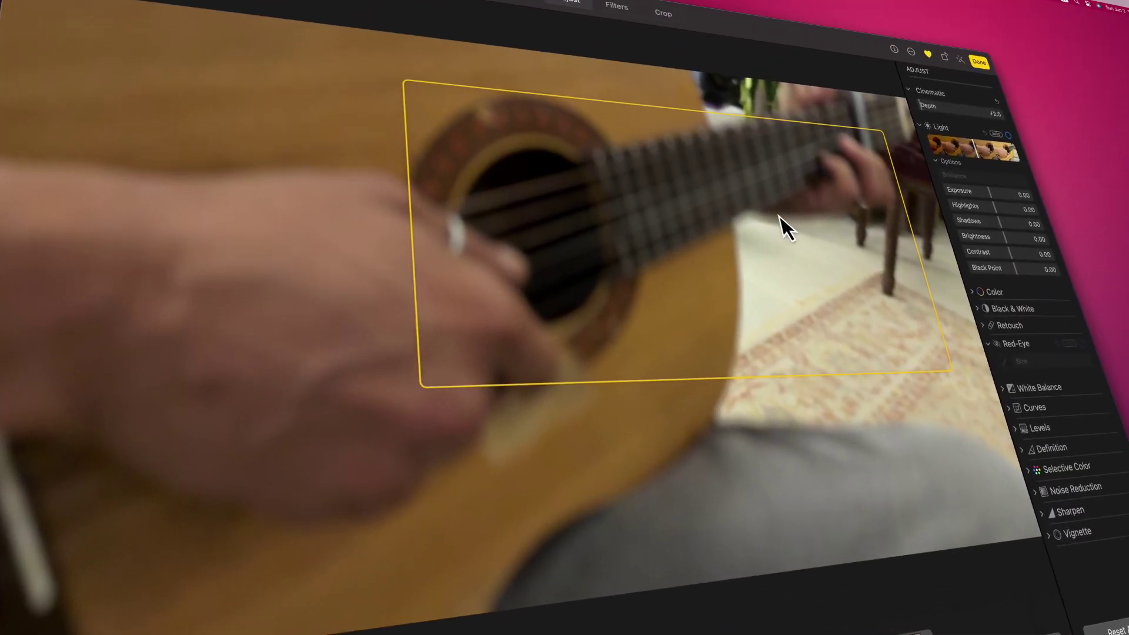
Step: Focus on the guitar and strumming hand, then toggle Cinematic depth off and on
left_click(411, 325)
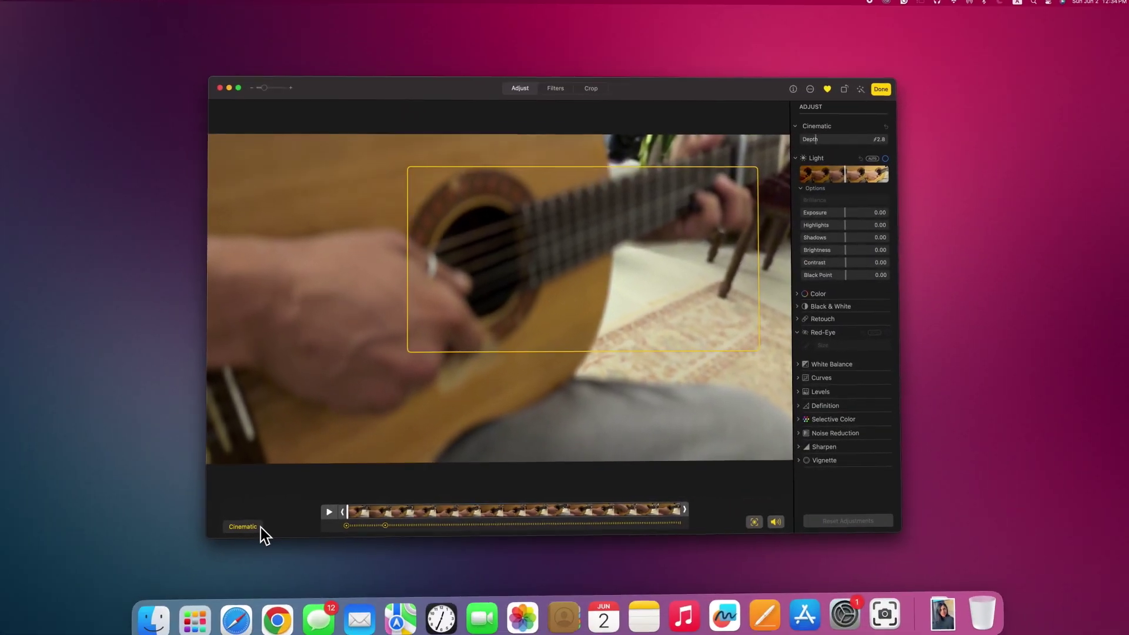
left_click(264, 519)
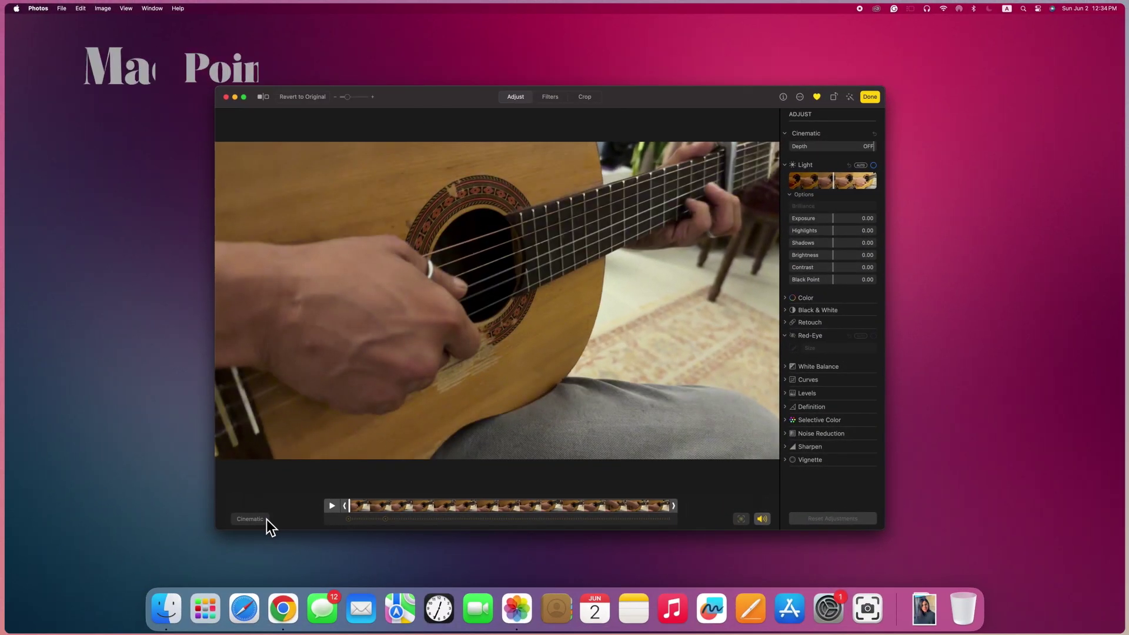
left_click(265, 519)
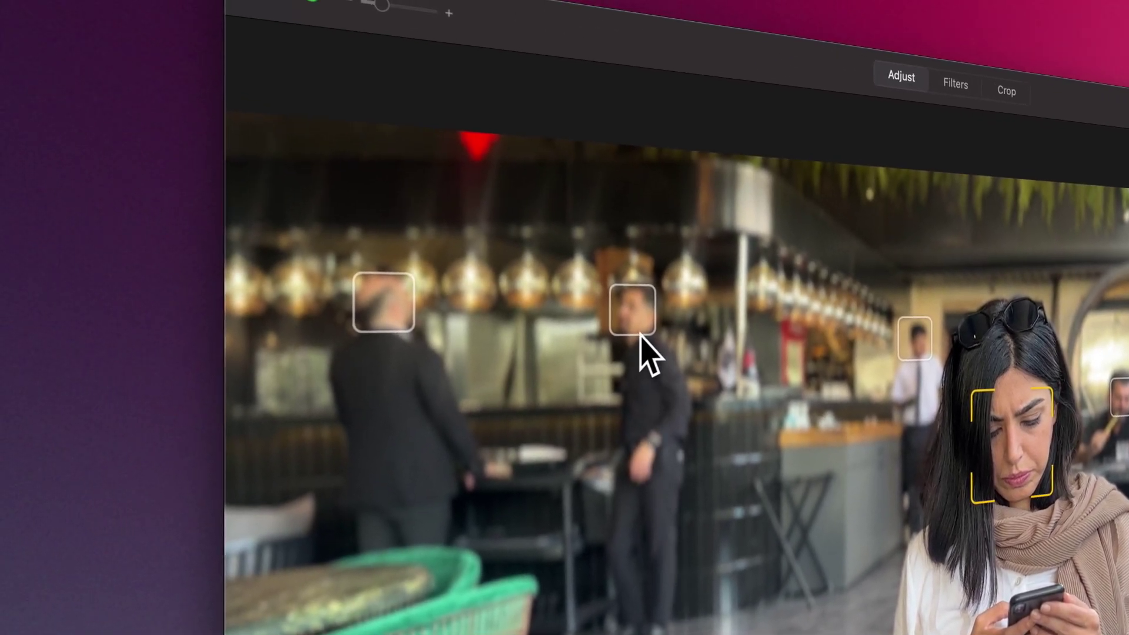
Step: Move the café video's focus to the man standing at the bar
left_click(640, 336)
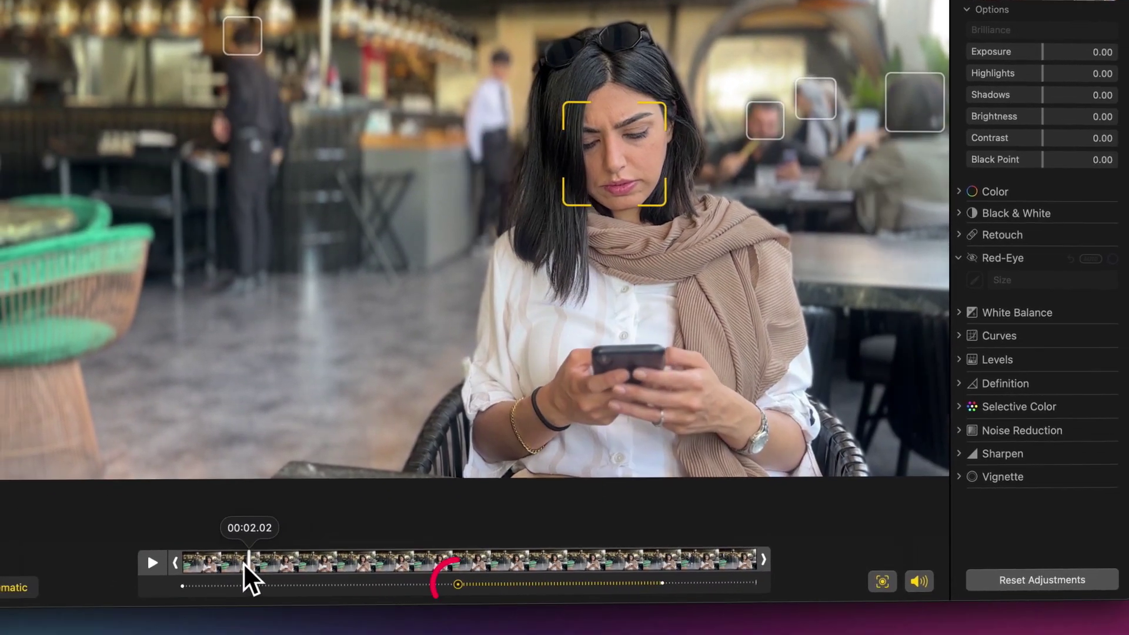
Step: Scrub the café clip and raise Cinematic Depth to its maximum, about f13
left_click_drag(244, 564, 491, 580)
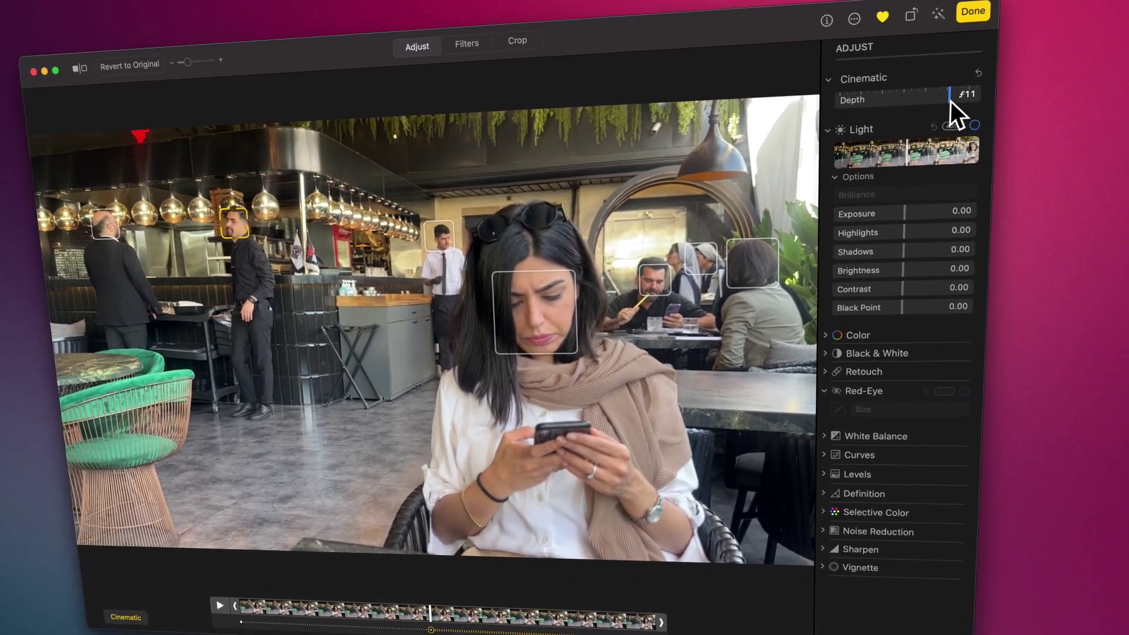
left_click_drag(683, 212, 983, 91)
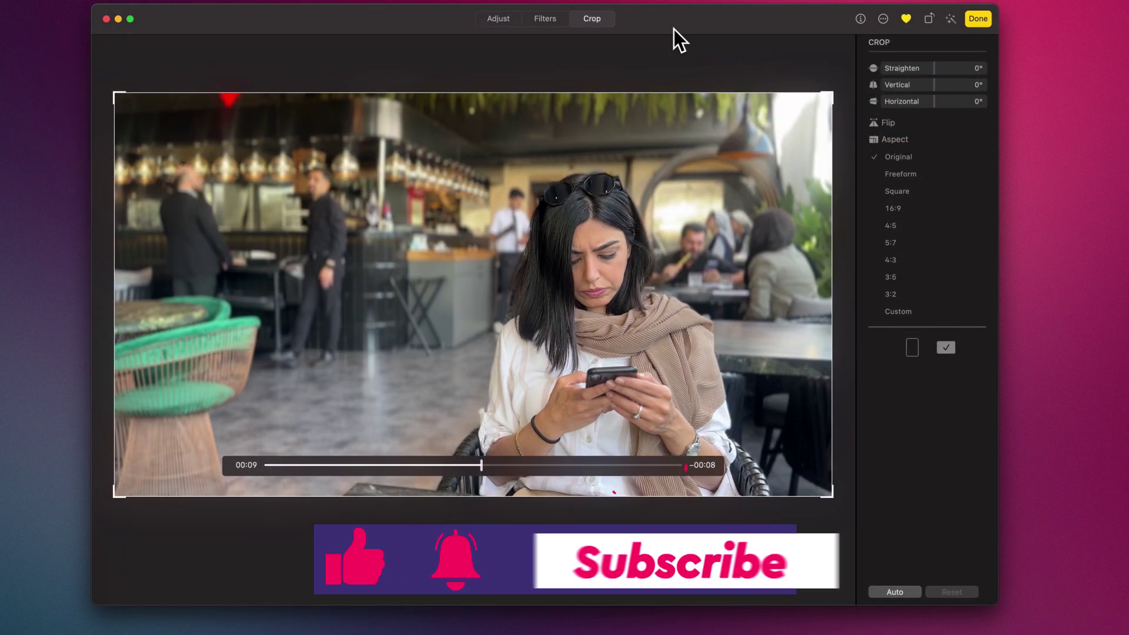
Step: Lower Highlights, raise Shadows, and boost Saturation and Vibrance on the café video
left_click(497, 24)
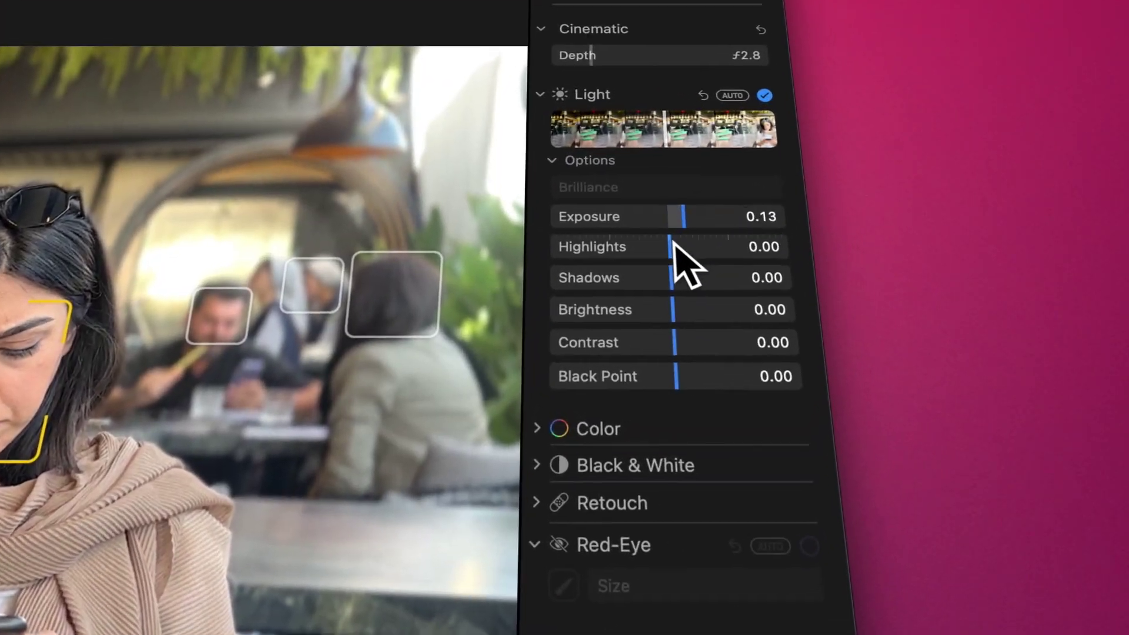
left_click_drag(823, 276, 786, 277)
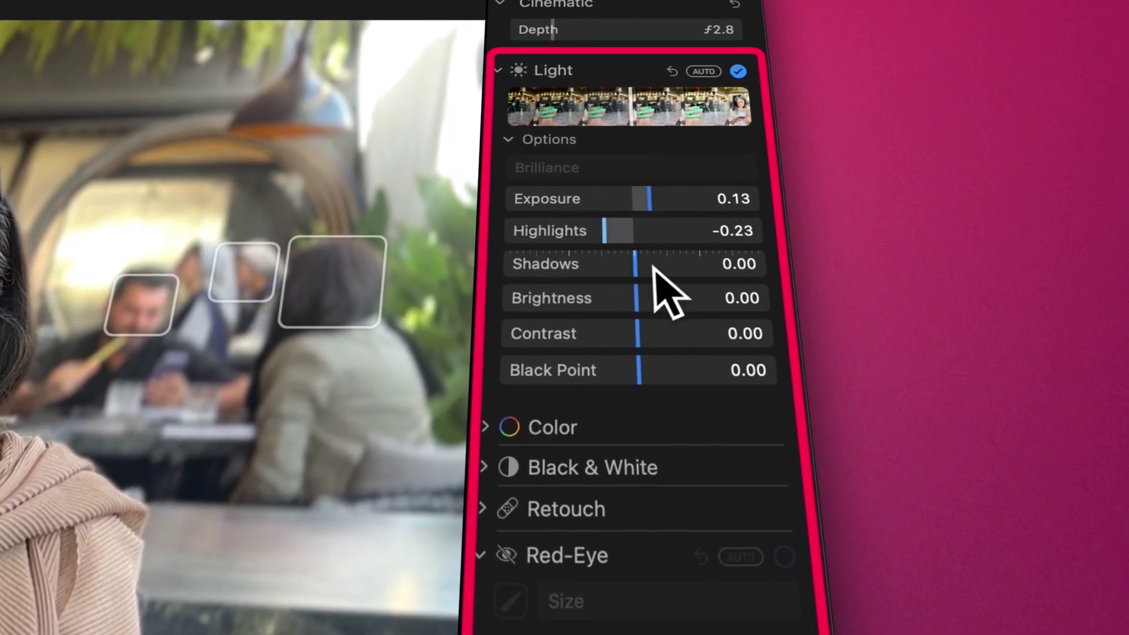
left_click_drag(657, 282, 670, 283)
left_click(485, 426)
left_click_drag(650, 132, 688, 13)
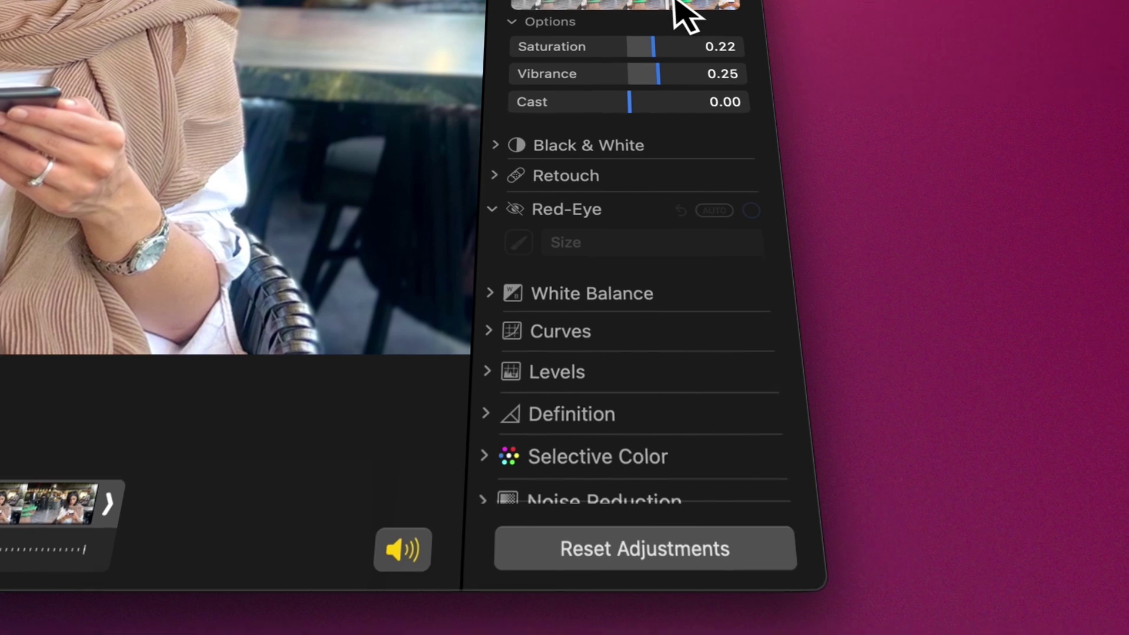
Step: Expand Black & White, set White Balance Warmth to -27, and show Levels and Curves
left_click(505, 103)
scroll(650, 147, "down", 2)
scroll(529, 168, "down", 3)
left_click(503, 152)
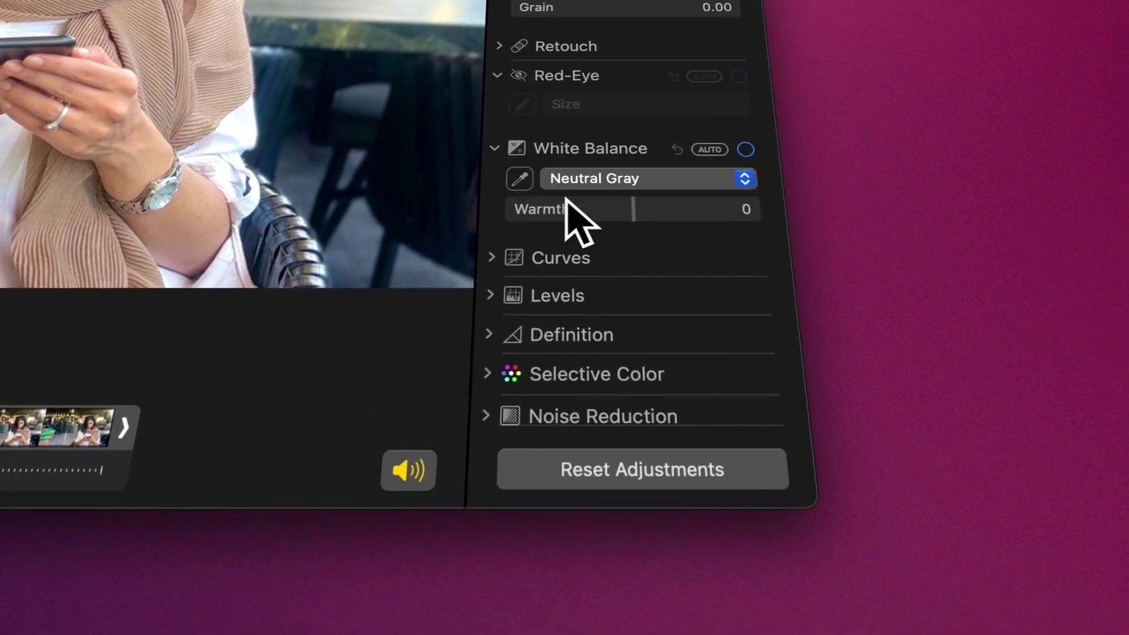
left_click_drag(565, 198, 533, 199)
left_click(786, 438)
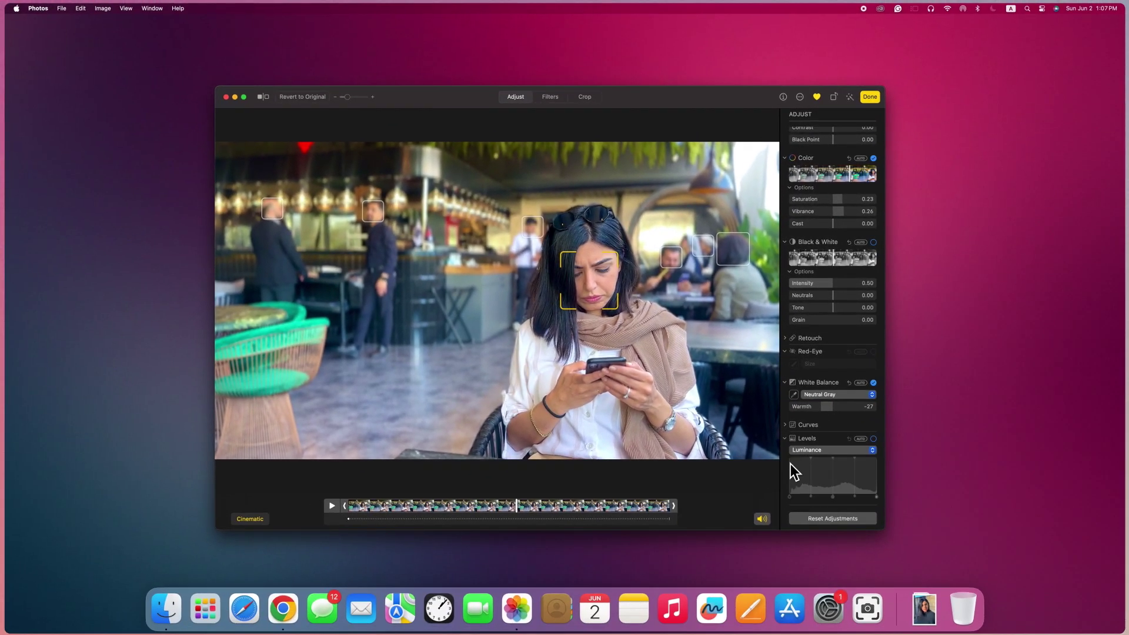
left_click(786, 425)
left_click_drag(863, 446, 863, 442)
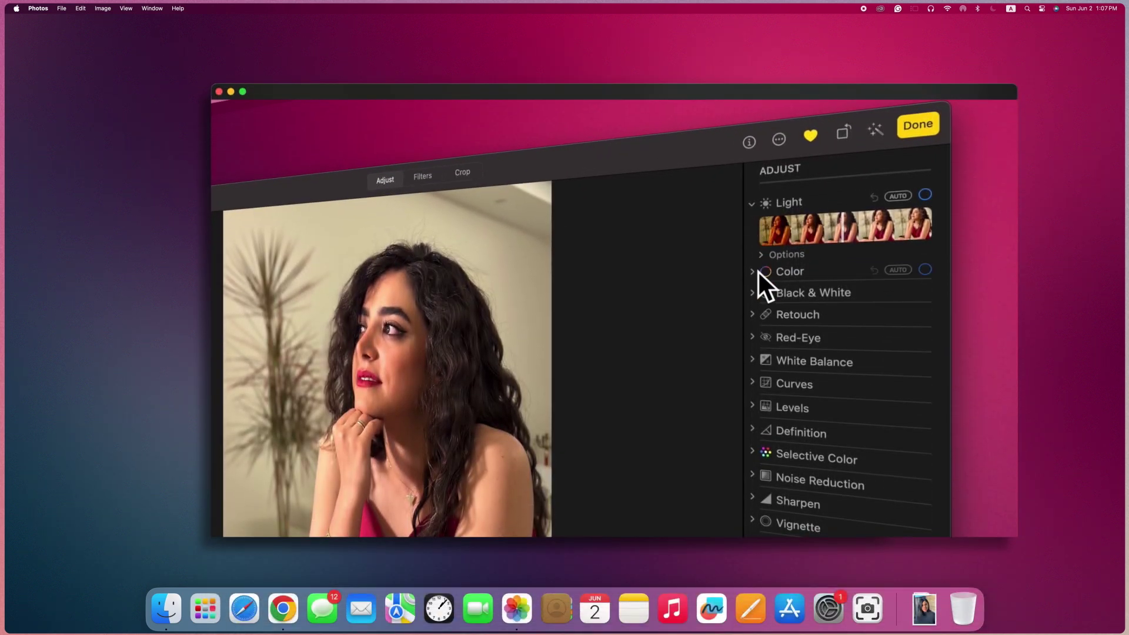
Step: Raise Brightness to 0.21 and expand the Black & White, White Balance and Retouch sections
left_click(761, 254)
left_click_drag(627, 306, 661, 292)
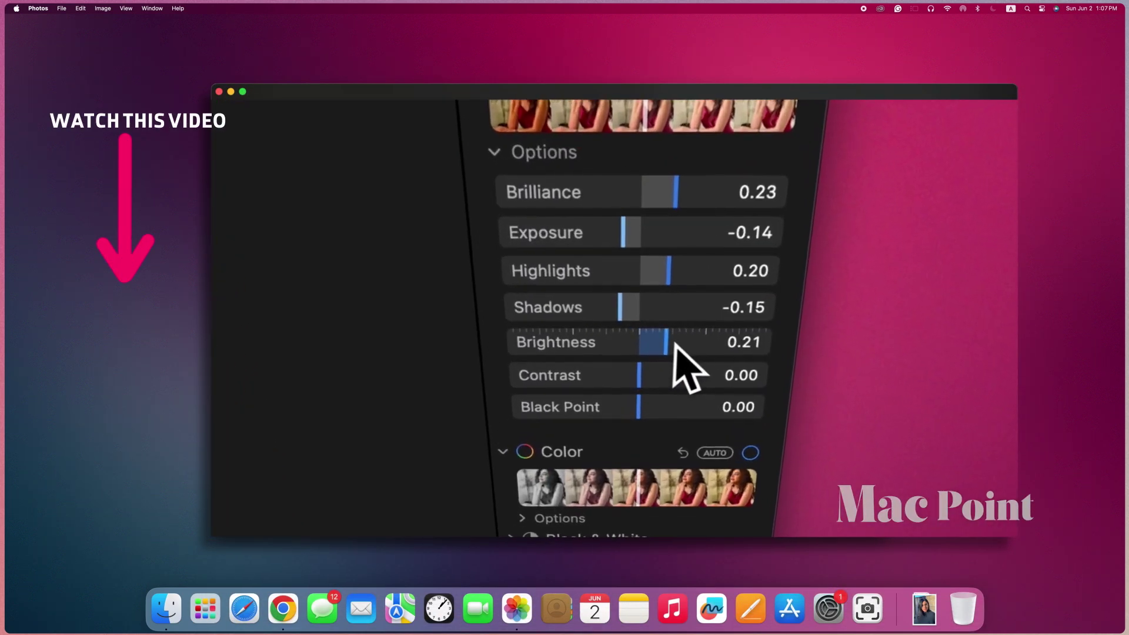
left_click(496, 136)
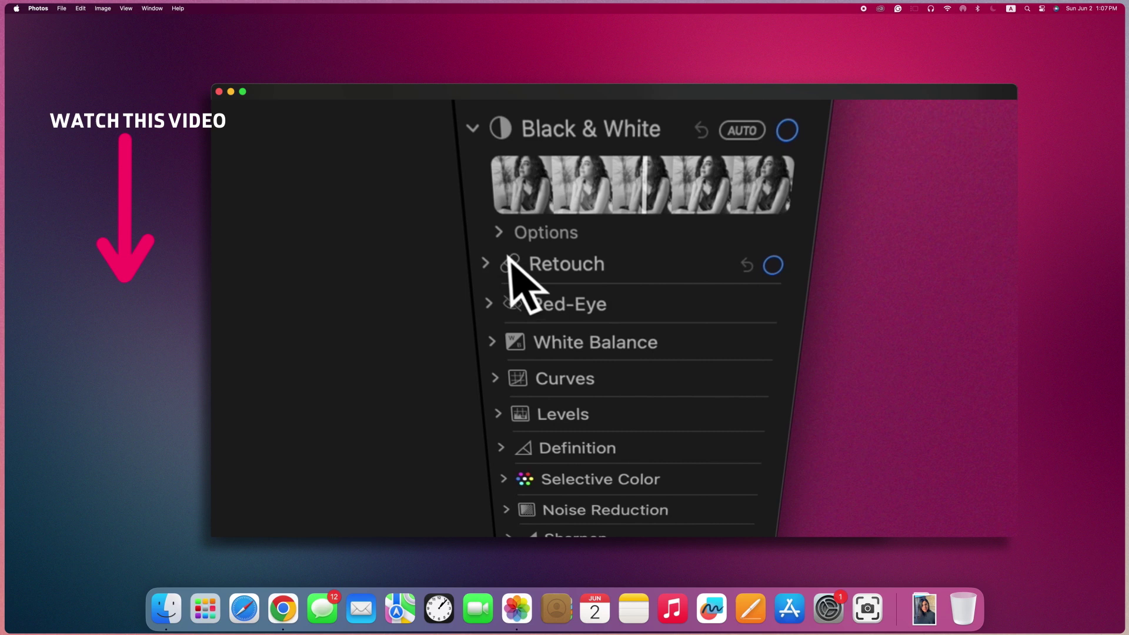
left_click(552, 252)
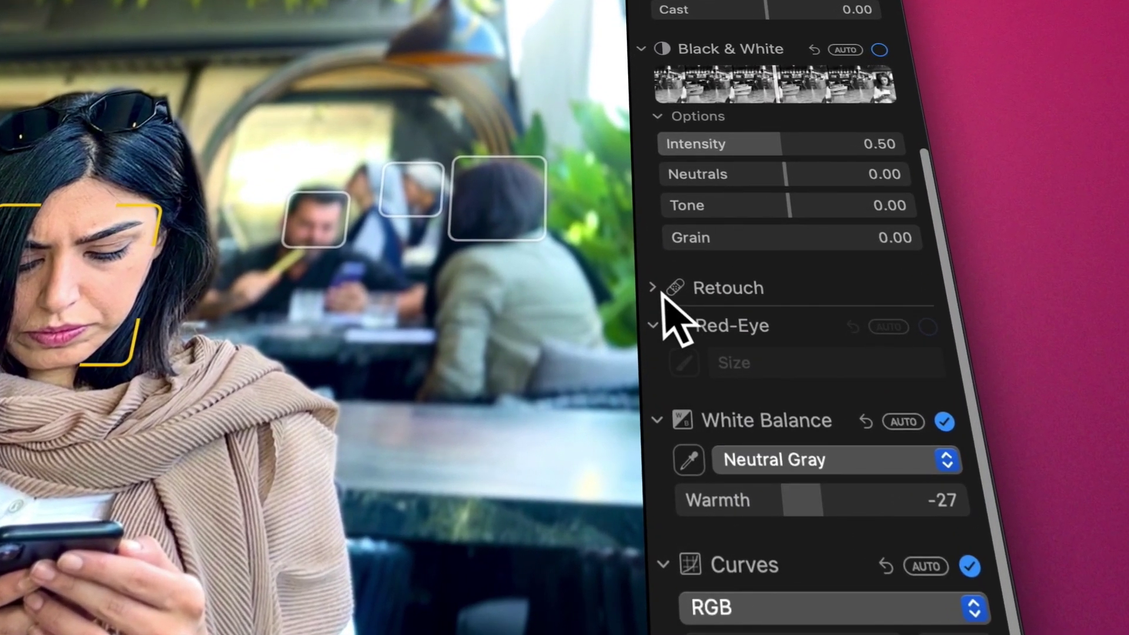
left_click(664, 297)
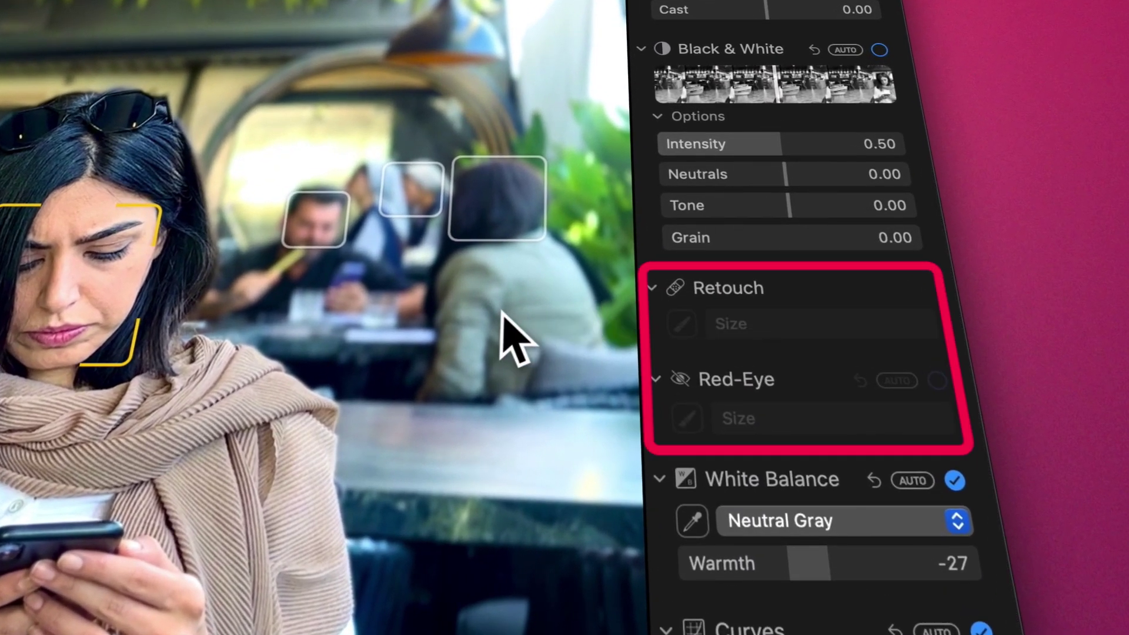